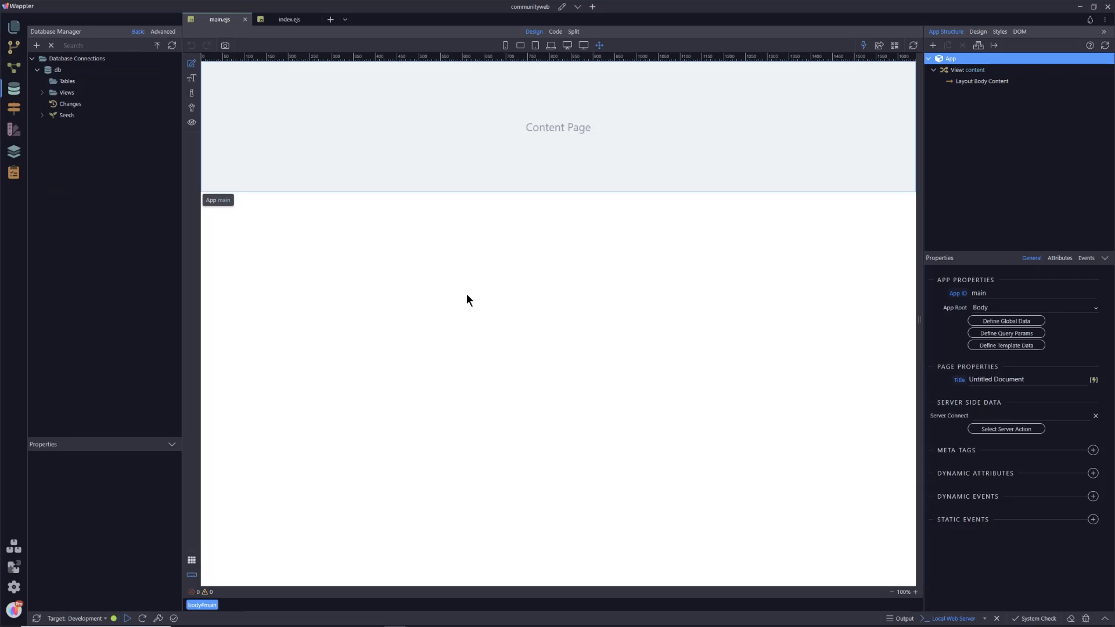
Create a database table named user and rename its primary key field to user_id
right_click(73, 83)
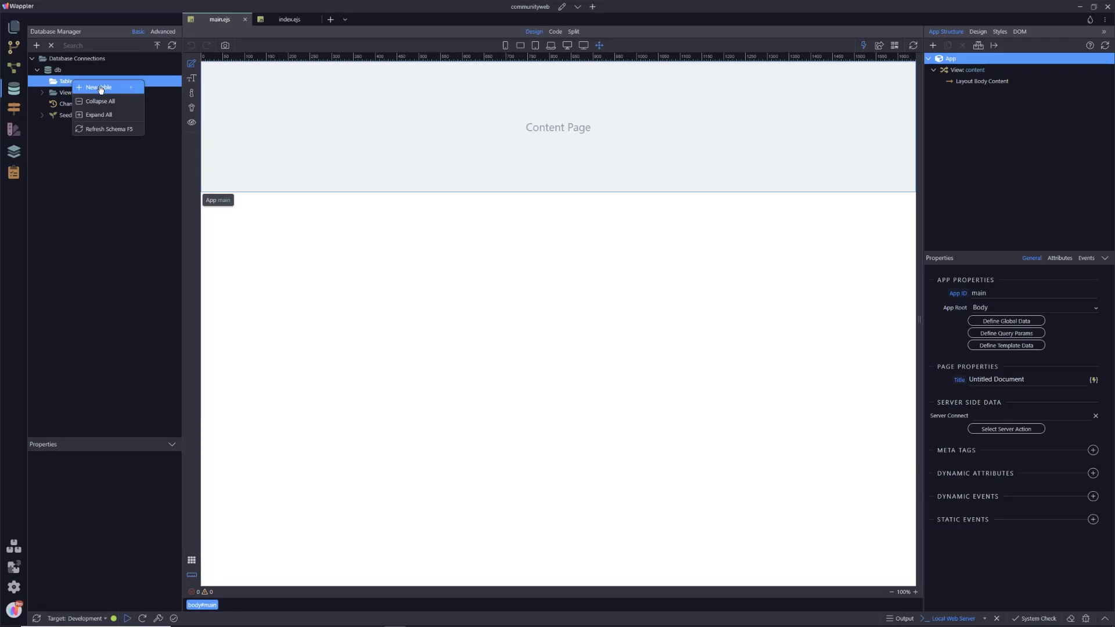
left_click(100, 89)
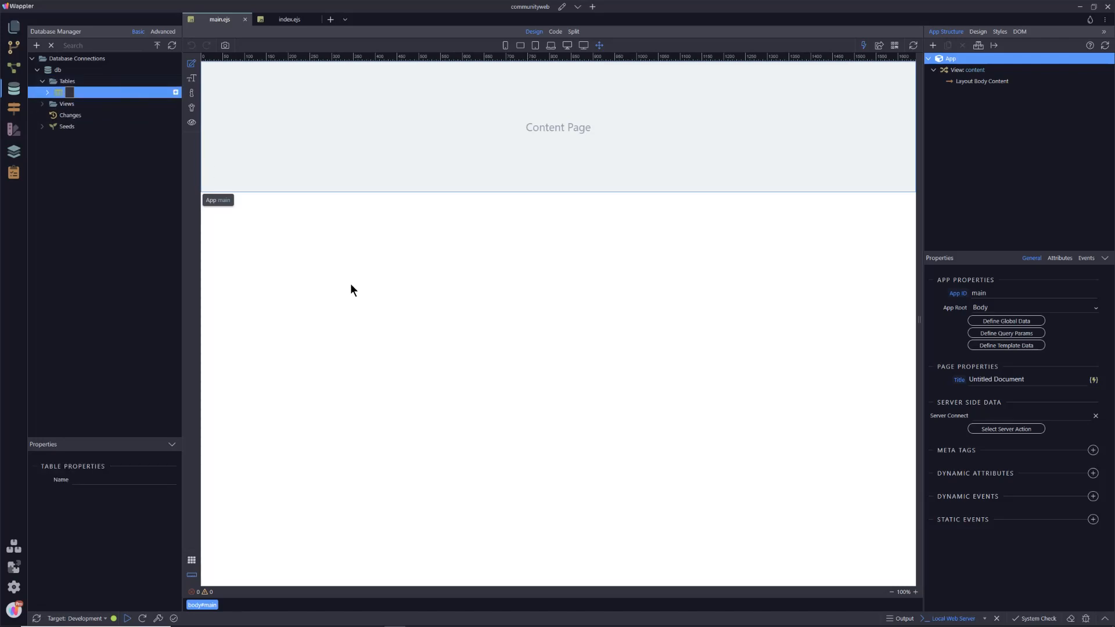
type("user")
key("Return")
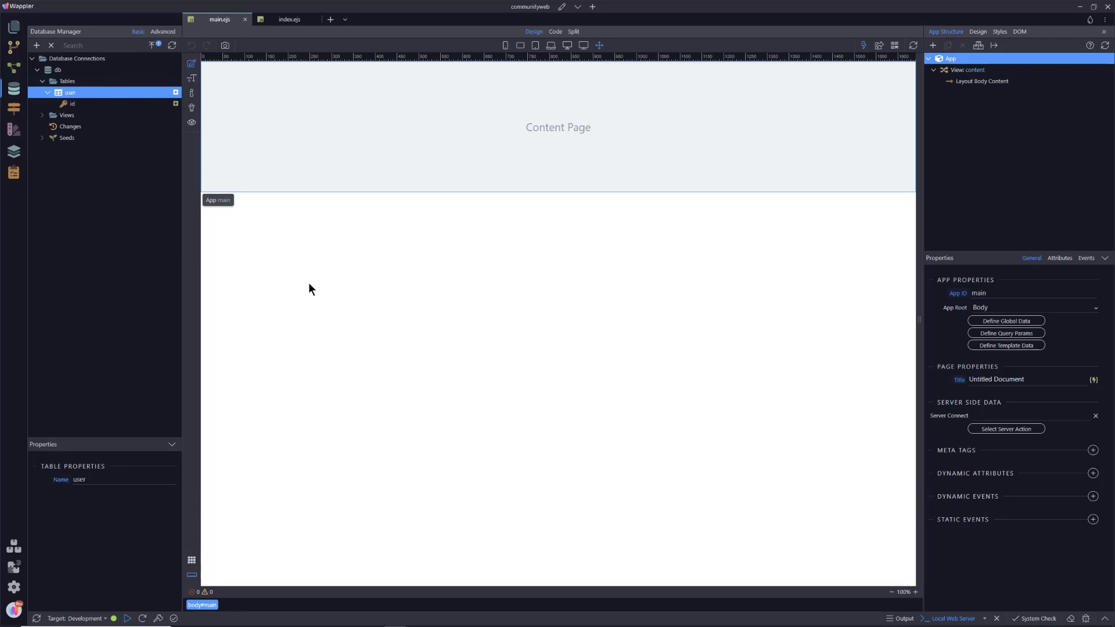
left_click(81, 105)
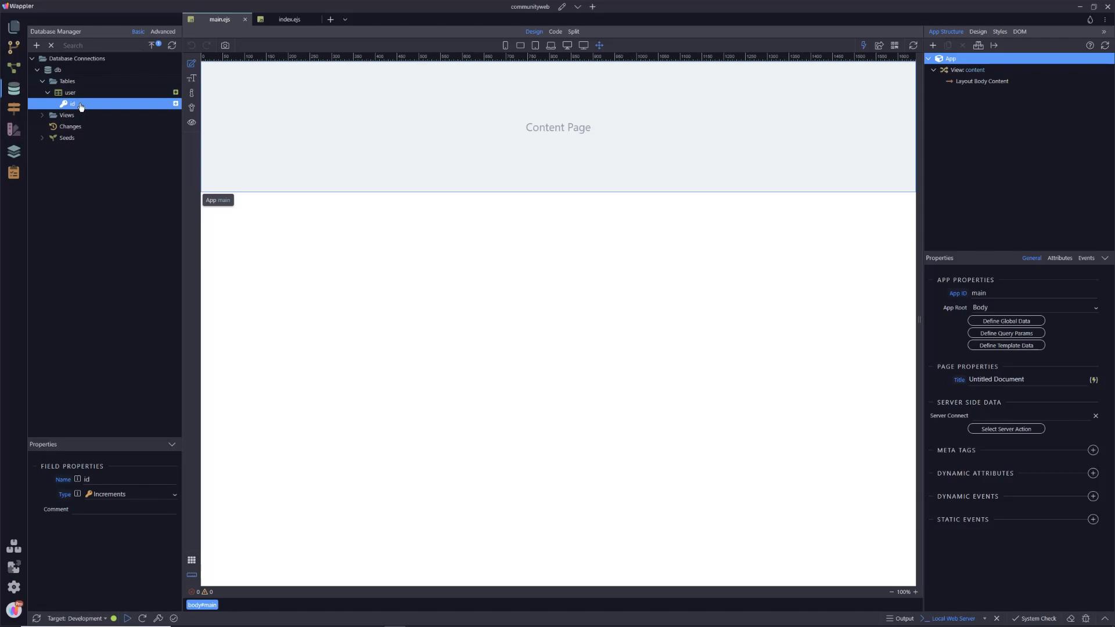
left_click(100, 481)
type("user_")
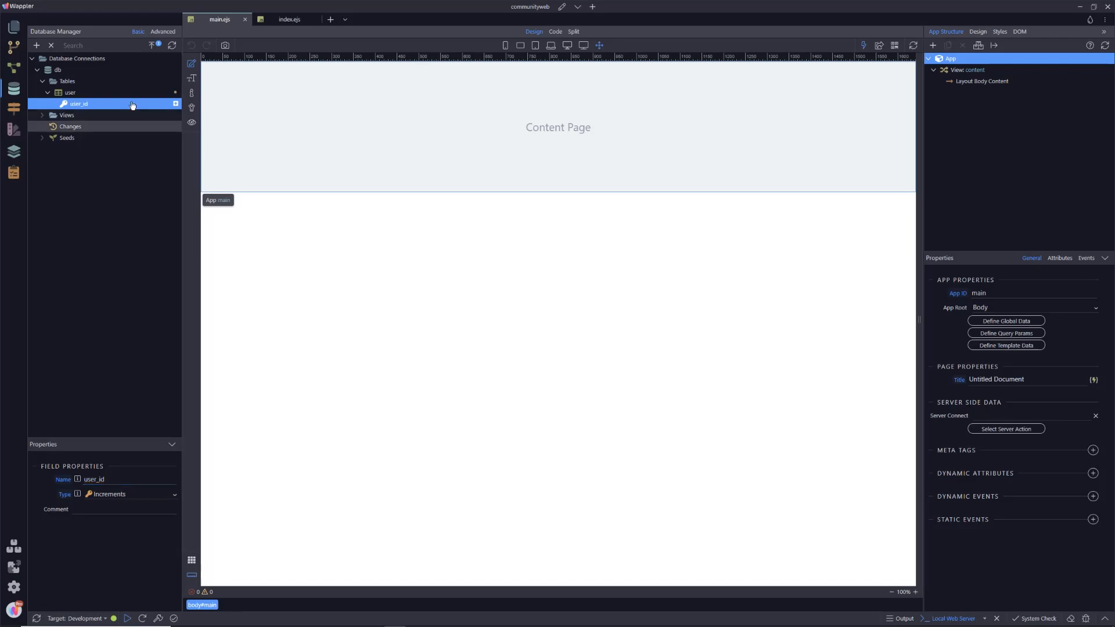
Add a string field named first_name to the user table
right_click(81, 104)
left_click(97, 110)
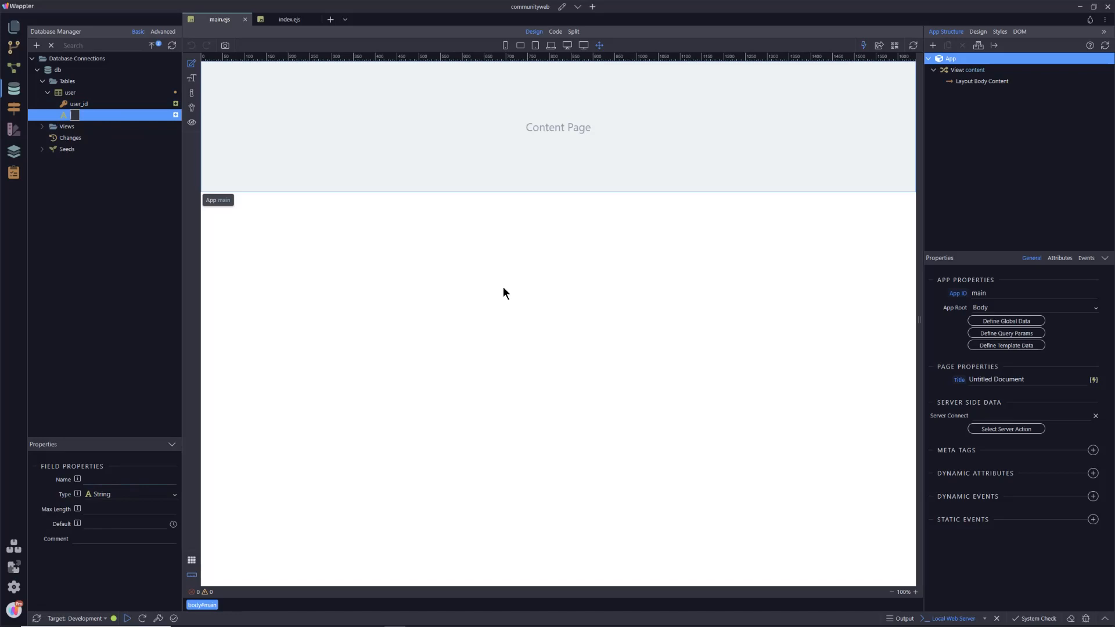
type("first_name")
key("Return")
left_click(165, 508)
left_click(100, 524)
left_click(90, 538)
Add two more string fields, last_name and email, to the user table
right_click(81, 116)
left_click(96, 123)
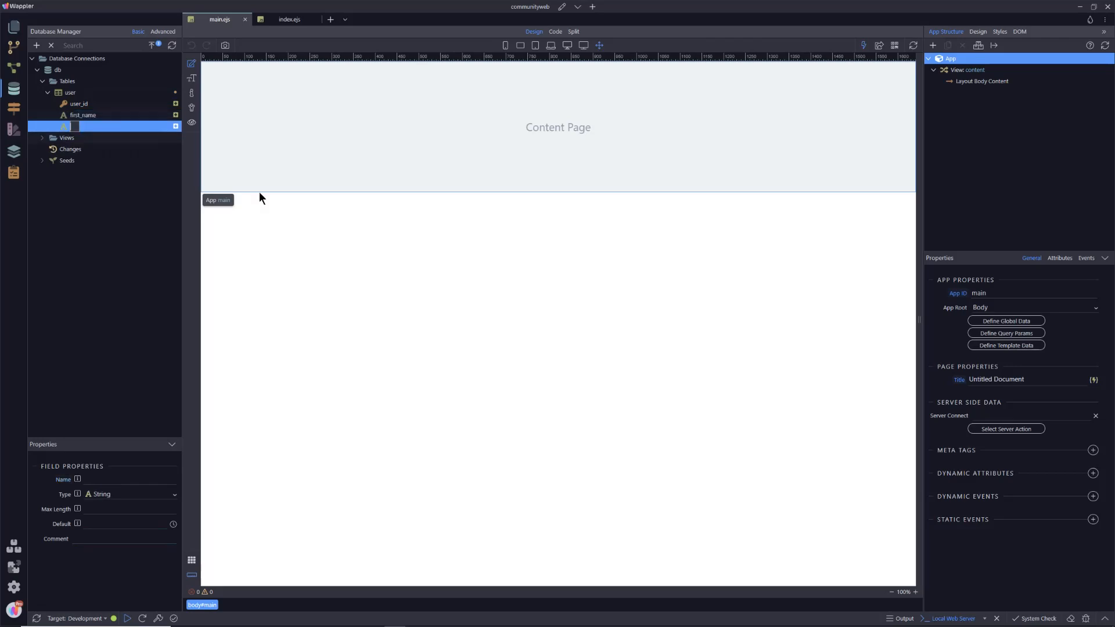
type("last_name")
key("Return")
right_click(71, 97)
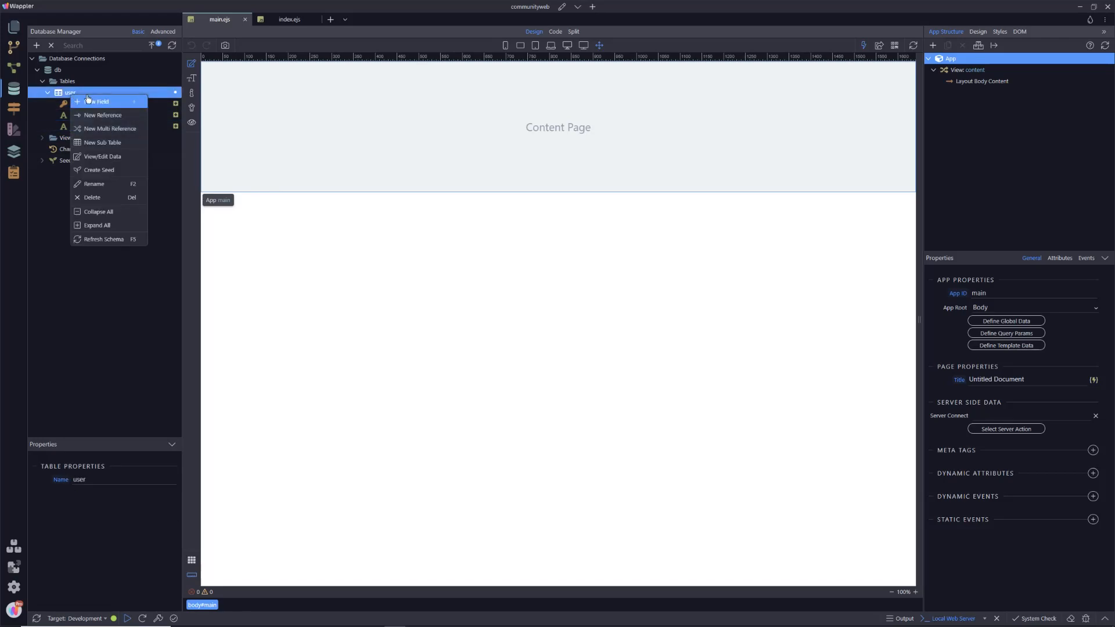
left_click(87, 102)
type("email")
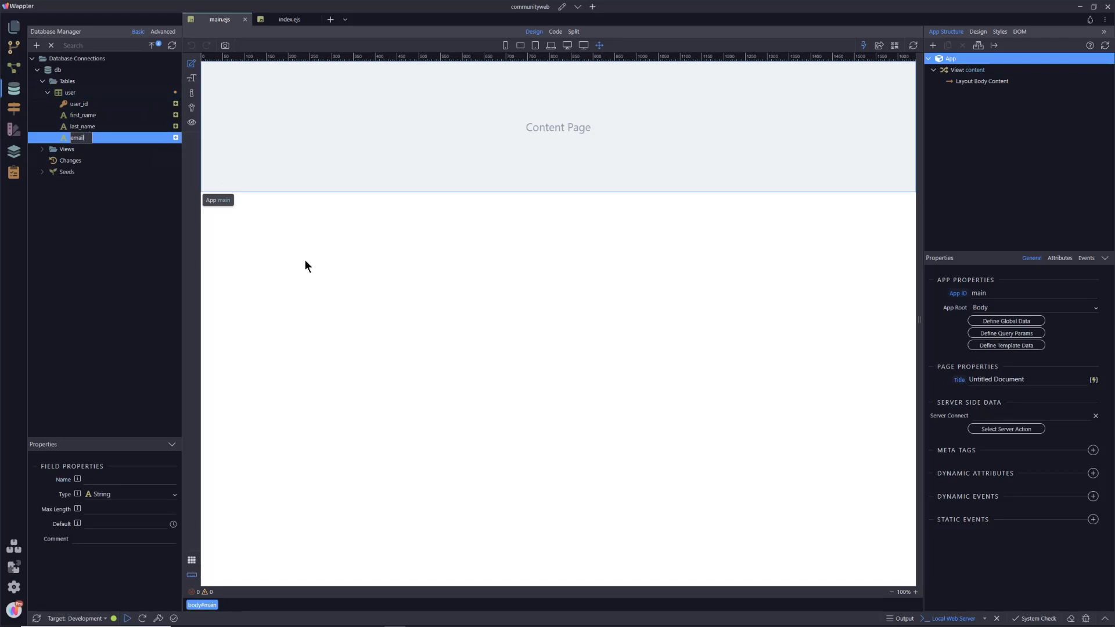
key("Return")
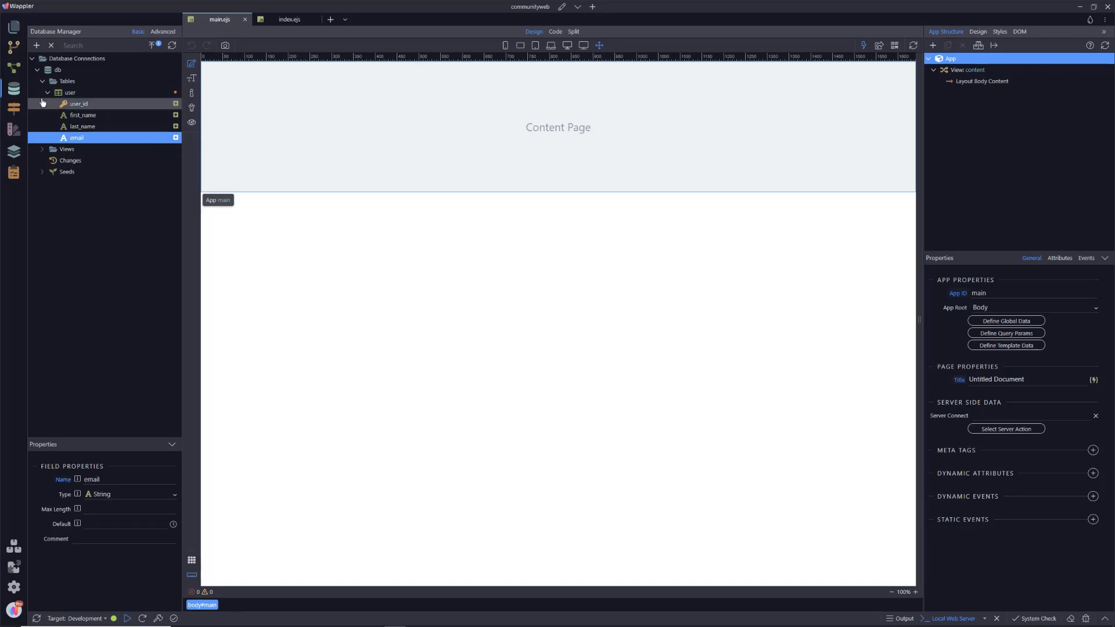
Add a string field named password to the user table
right_click(75, 94)
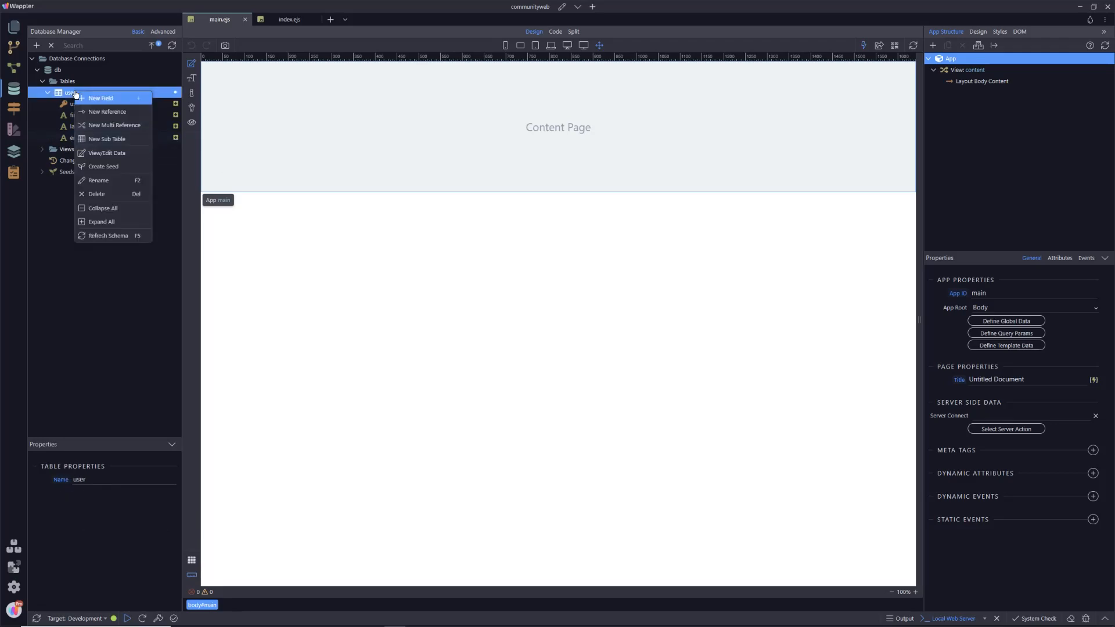
left_click(106, 102)
type("password")
key("Return")
right_click(461, 270)
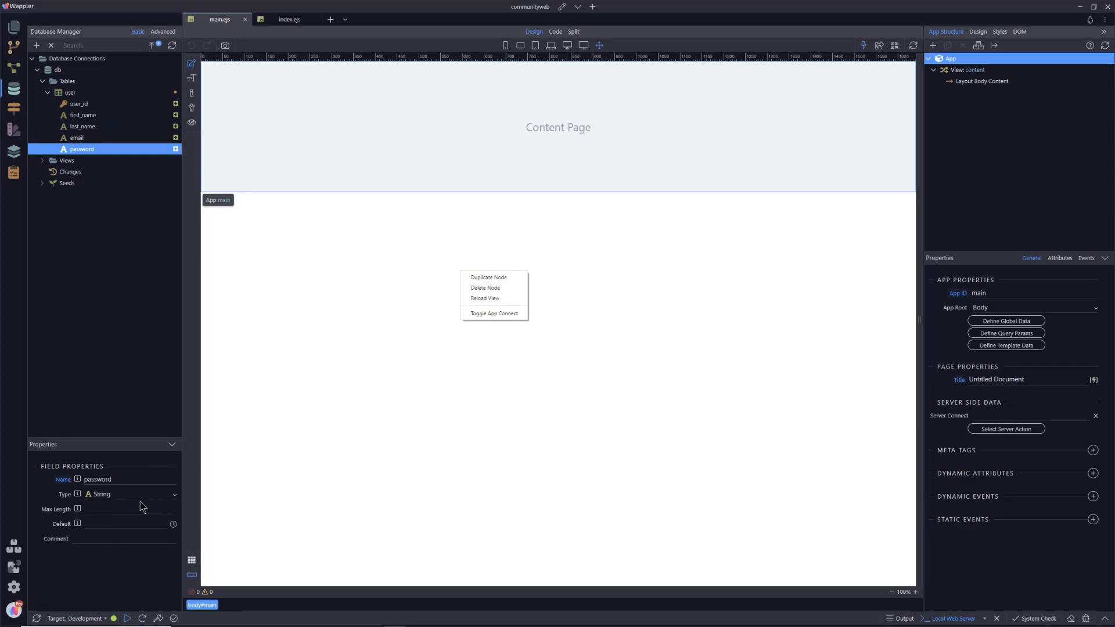
left_click(374, 349)
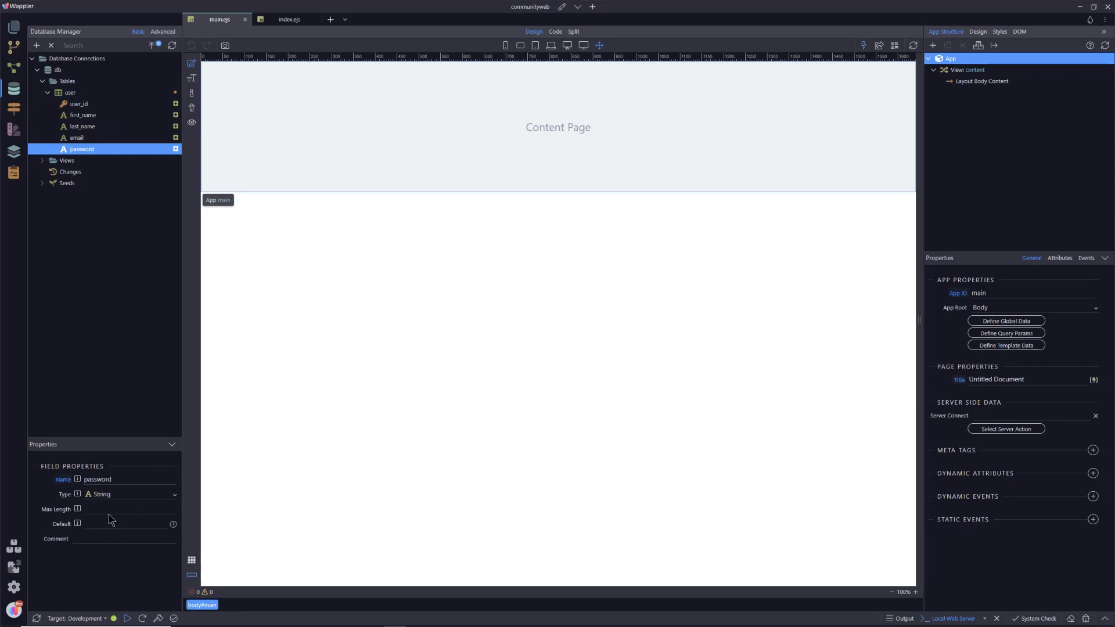
Try a max length of 255 on the password field, clear it, and keep the String type
left_click(141, 510)
type("255")
left_click_drag(108, 512, 66, 513)
key("BackSpace")
left_click(117, 497)
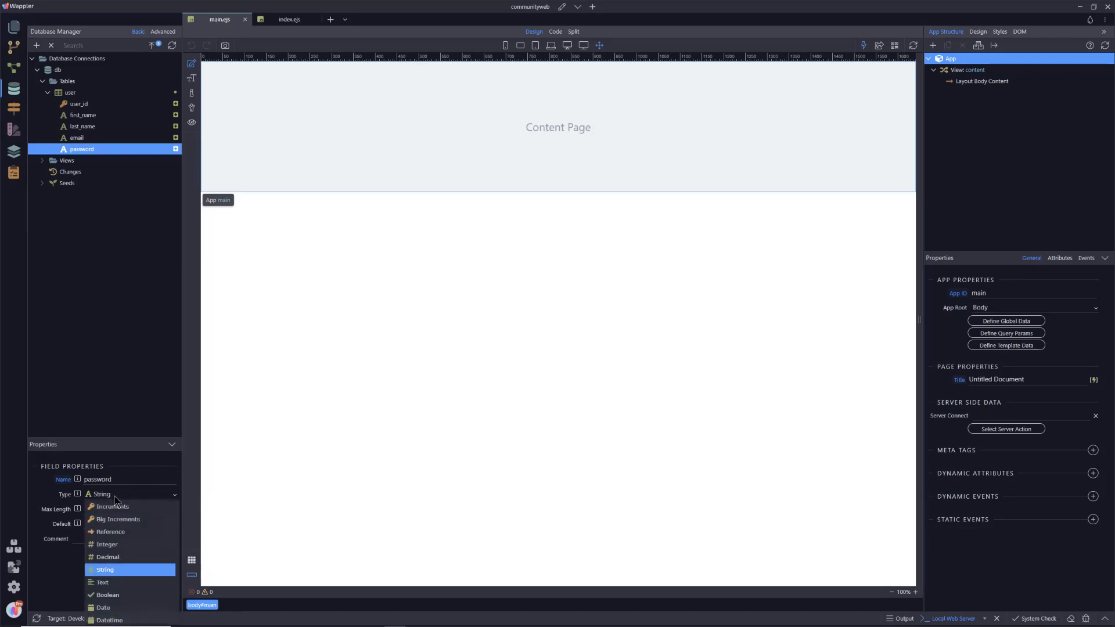
left_click(109, 569)
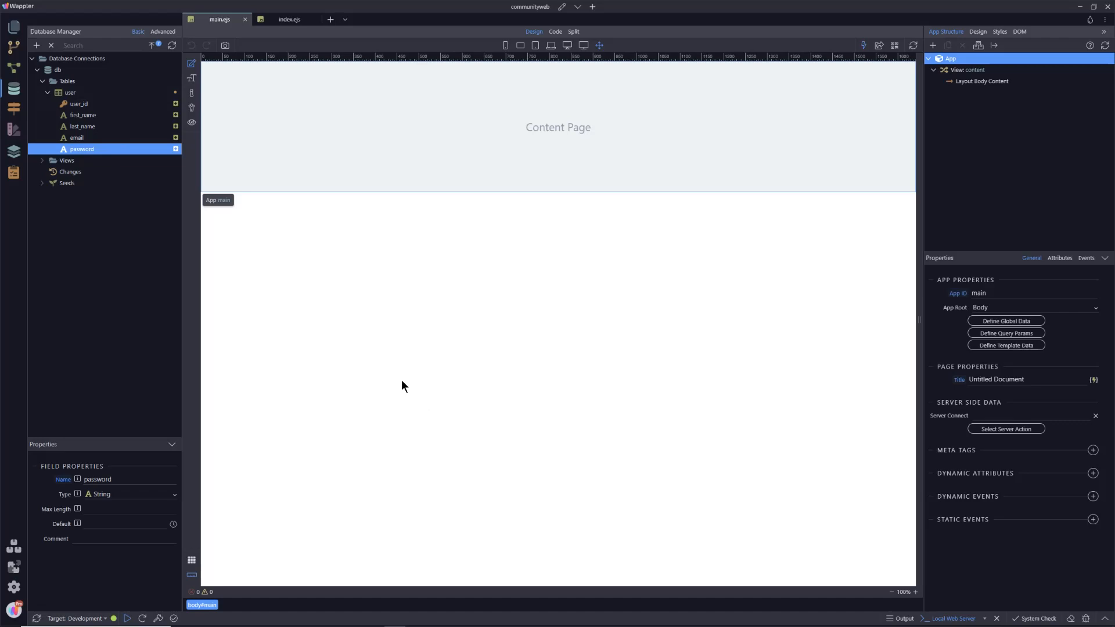
Add a date_signup field to the user table and set its type to Datetime
right_click(74, 95)
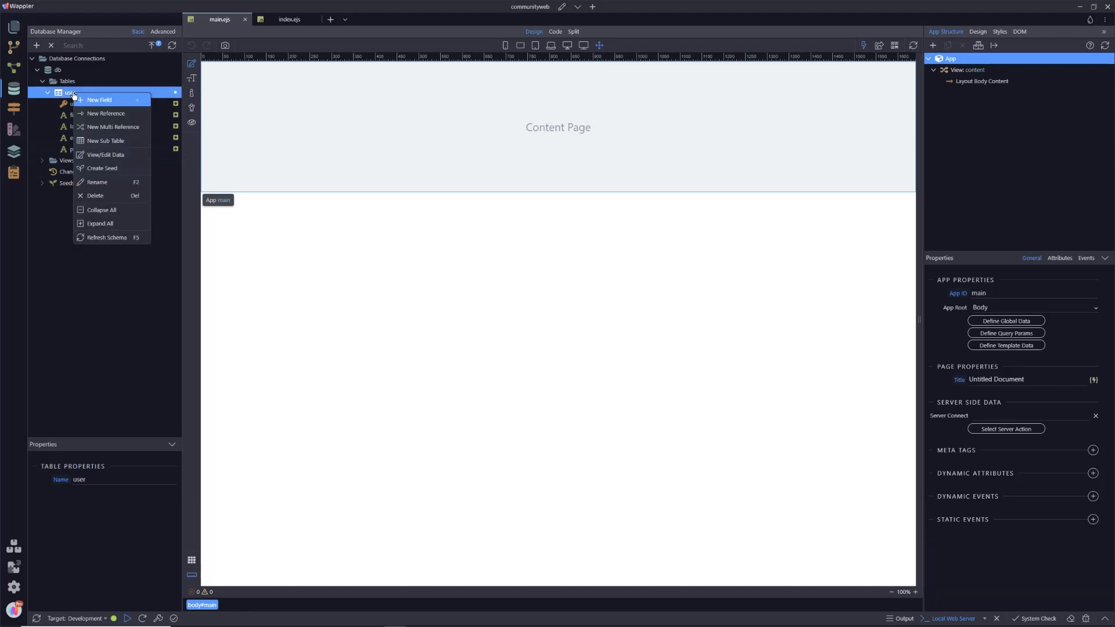
left_click(103, 100)
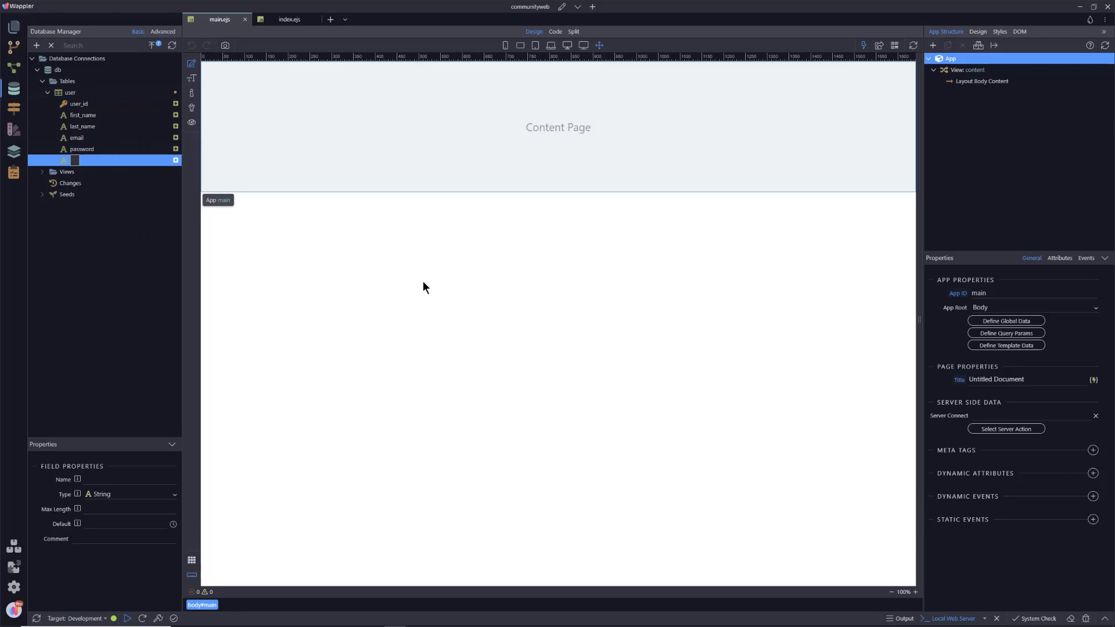
type("date_signup")
key("Return")
left_click(110, 494)
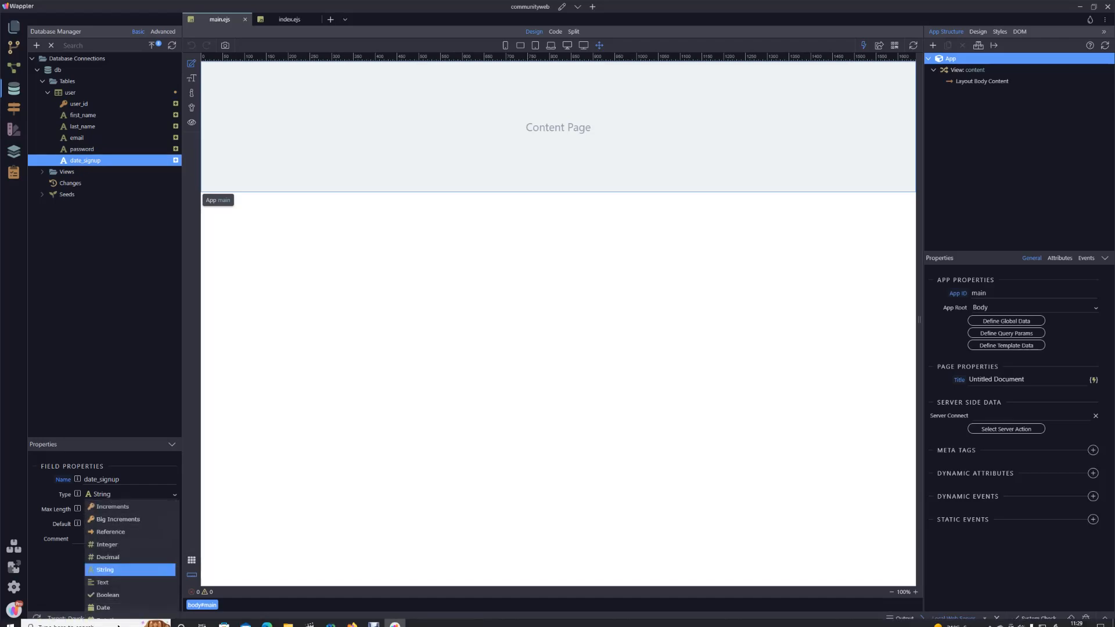
left_click(108, 620)
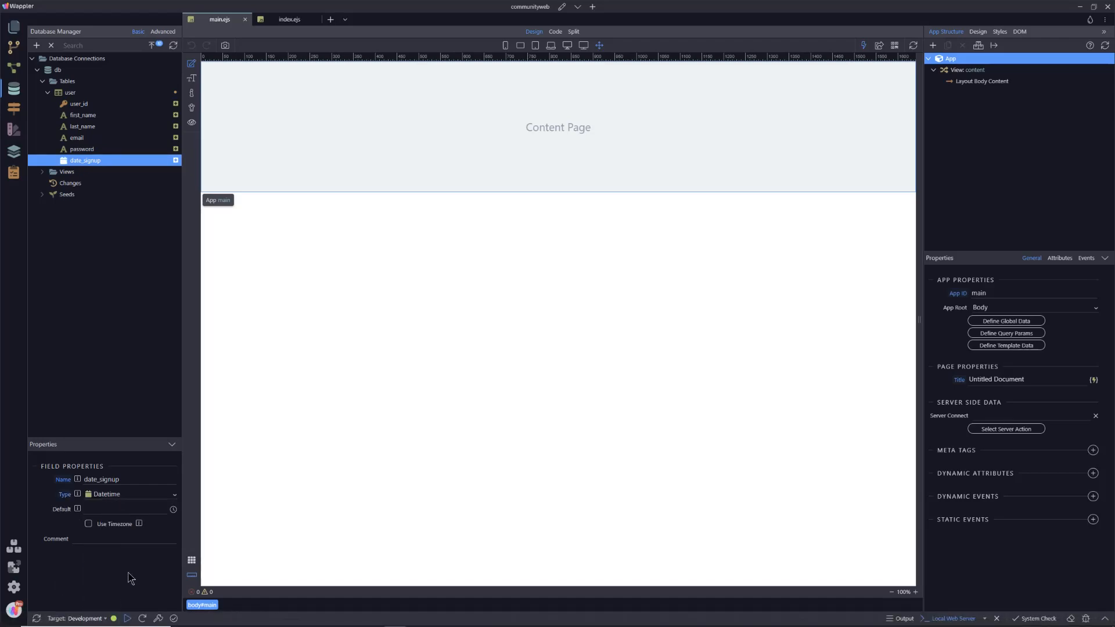
Set the date_signup field's default to knex.fn.now() and enable Use Timezone
left_click(174, 510)
left_click(88, 524)
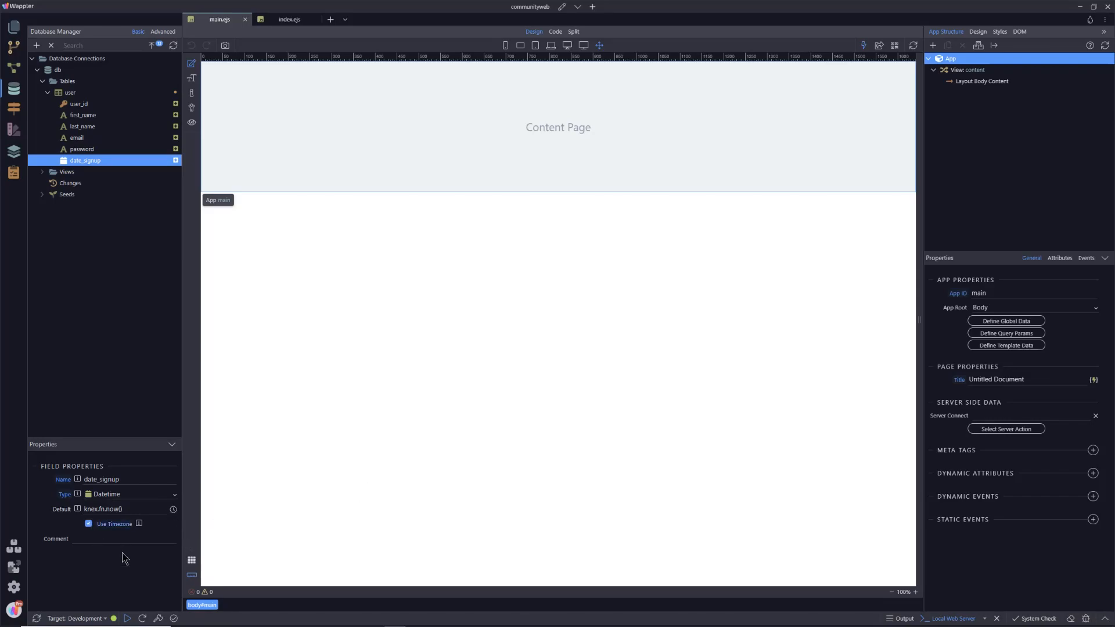
left_click(89, 526)
left_click(89, 525)
left_click(105, 525)
Create a second table named role and rename its primary key field to role_id
right_click(76, 85)
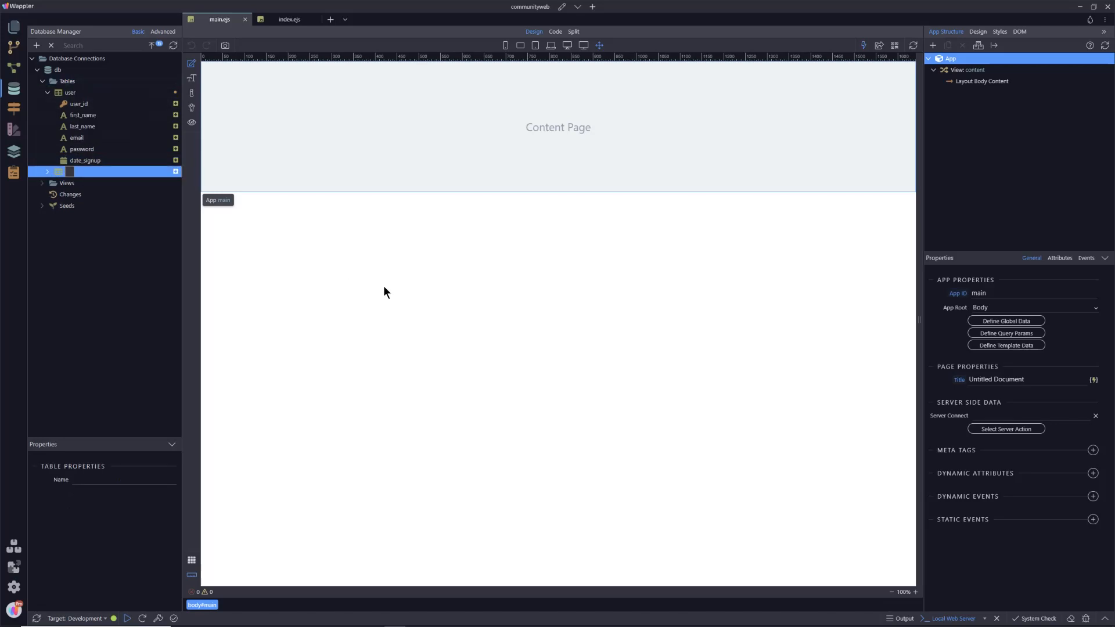
type("role")
key("Return")
left_click(75, 184)
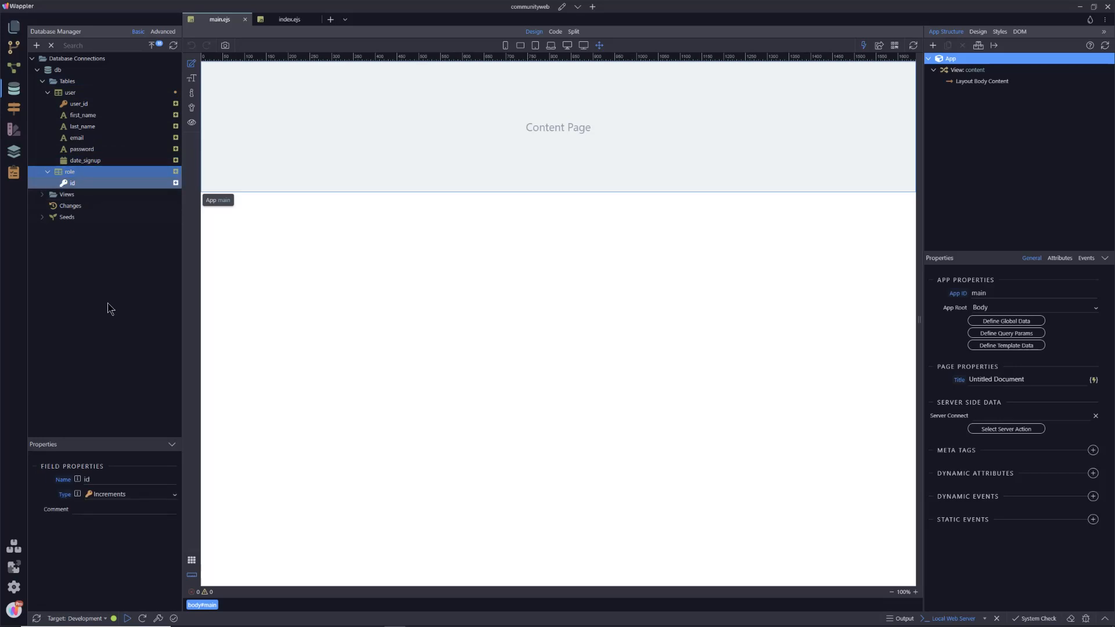
left_click(84, 479)
type("role_")
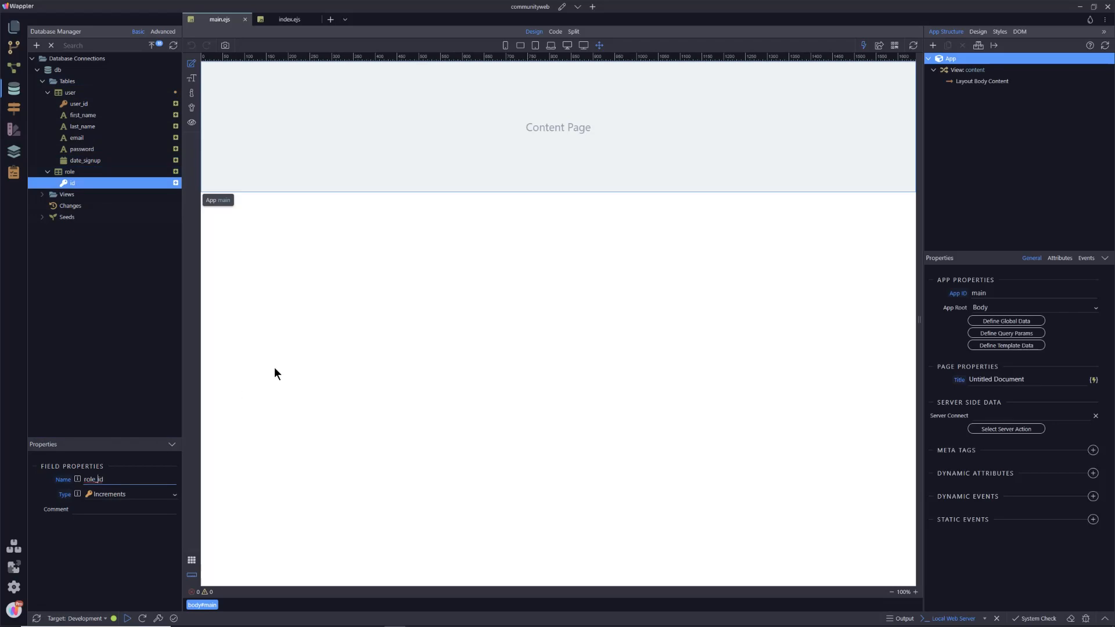
left_click(371, 346)
Add a string field named user_id to the role table
right_click(70, 172)
left_click(96, 181)
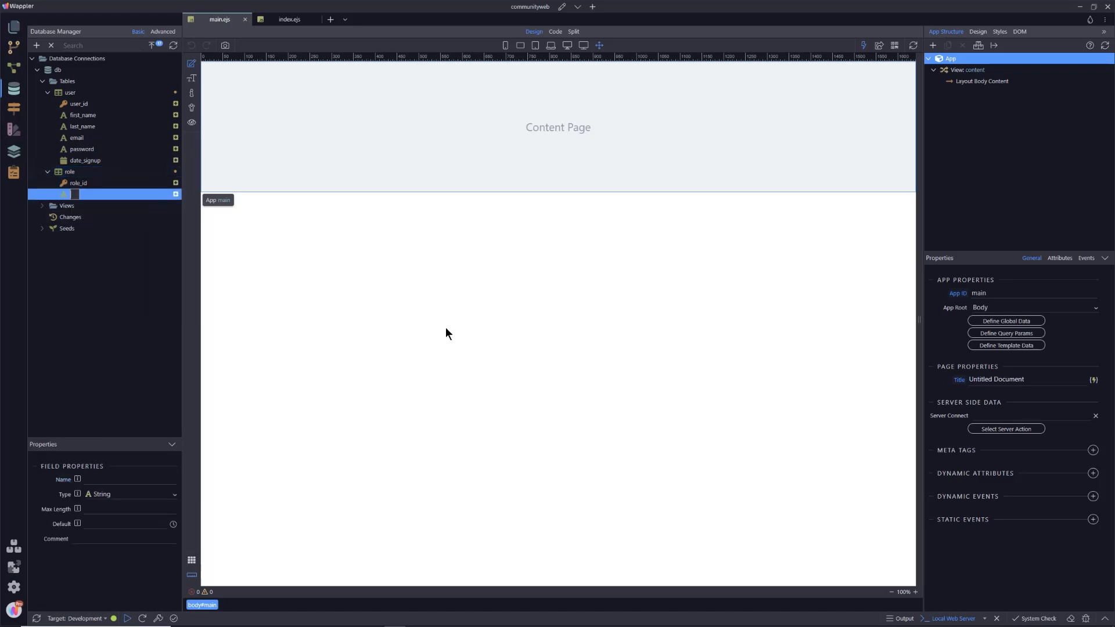
type("user_id")
left_click(151, 266)
Add a string field named role to the role table with a max length of 1
right_click(63, 173)
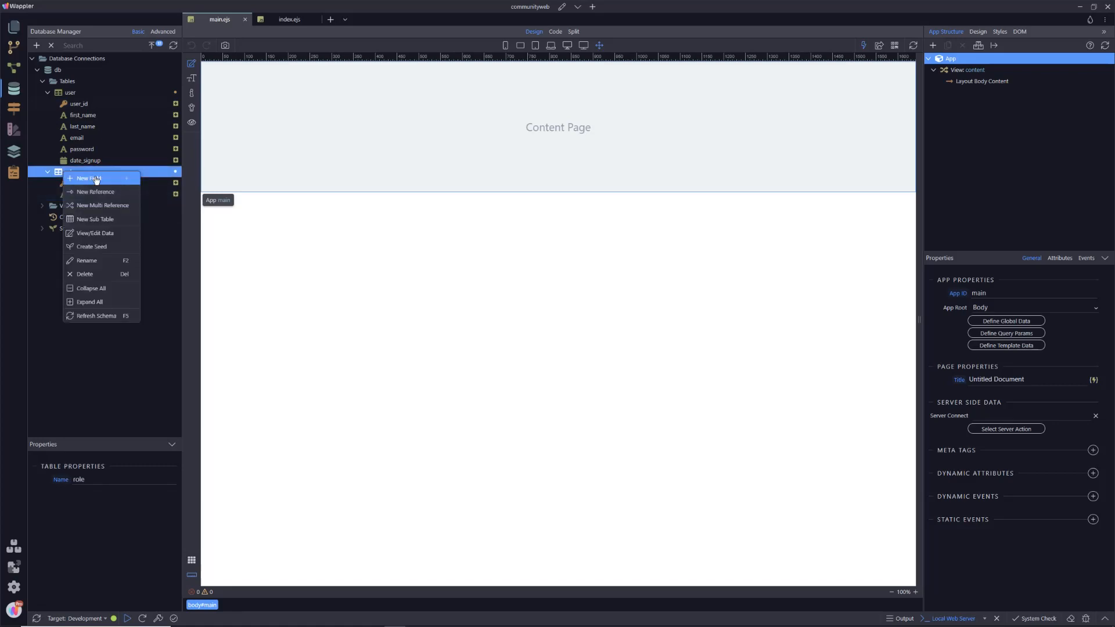
left_click(93, 180)
type("role")
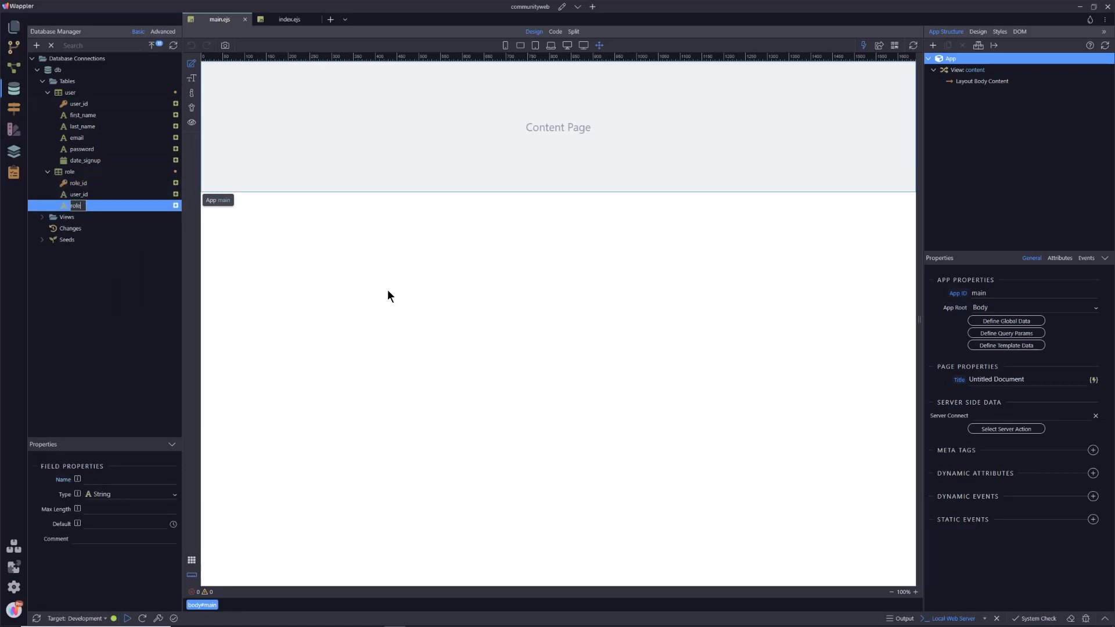
key("Return")
left_click(105, 507)
key("Return")
Apply the pending database changes with the description "Create initial user tables"
left_click(152, 47)
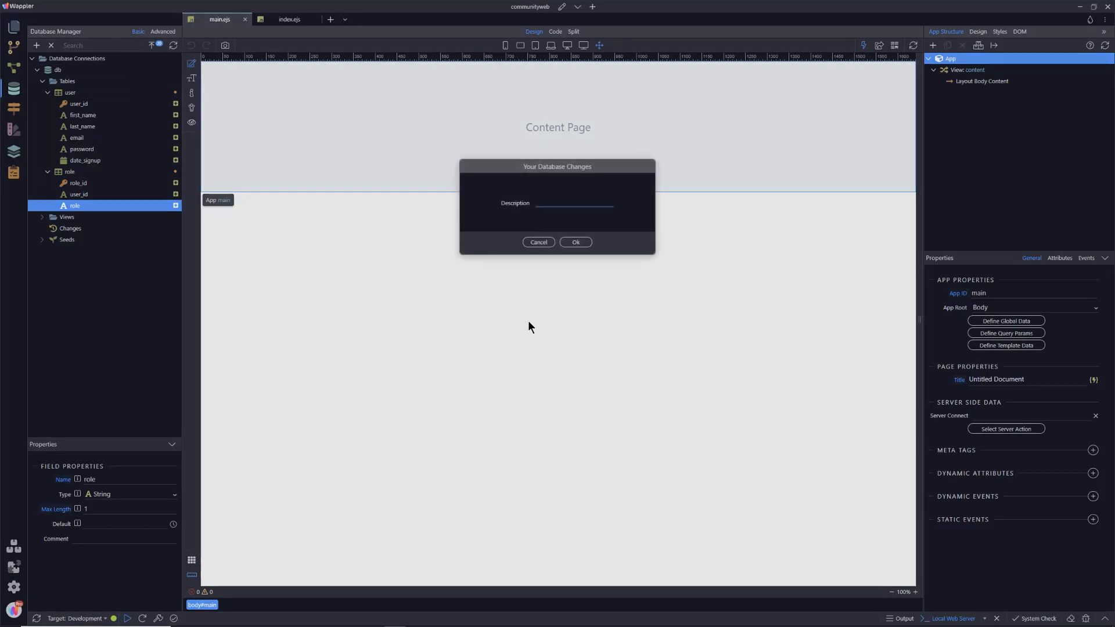
type("create ")
type("initila user")
type(" table")
type("a")
key("Right")
key("Delete")
left_click(579, 243)
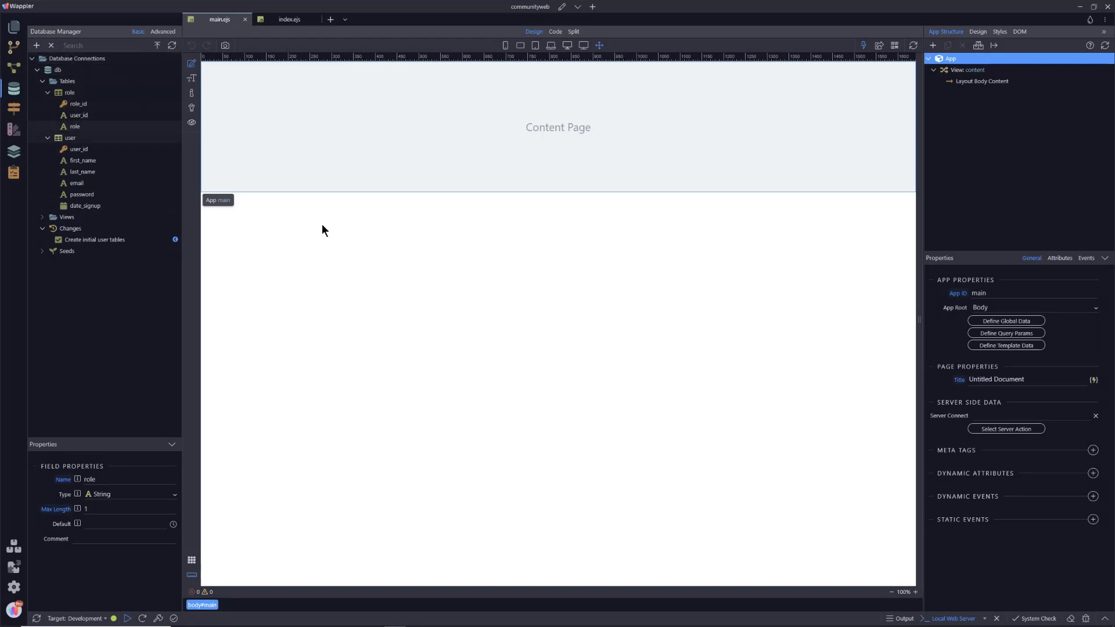
Refresh the database schema, expand the role and user tables, and check the recorded change entry
right_click(64, 81)
left_click(105, 128)
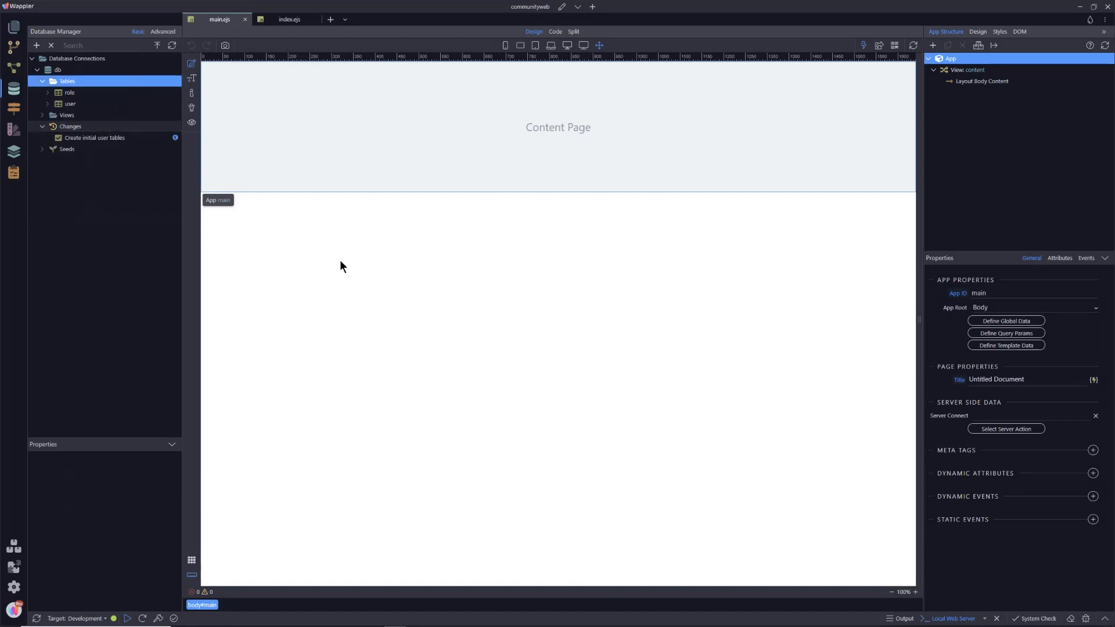
left_click(48, 92)
left_click(49, 139)
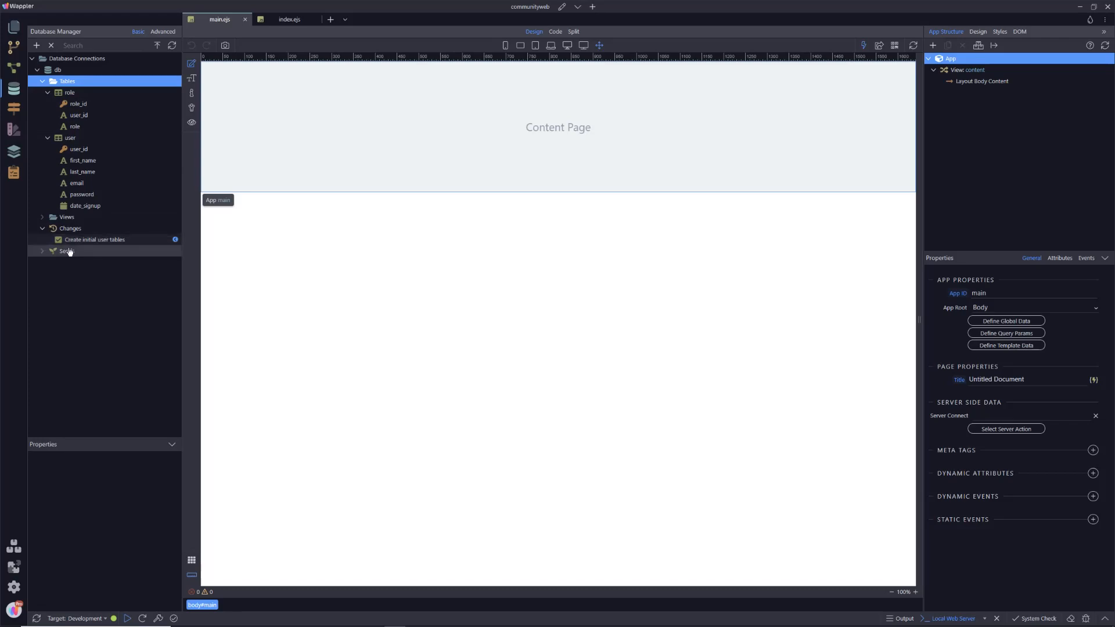
mouse_move(74, 242)
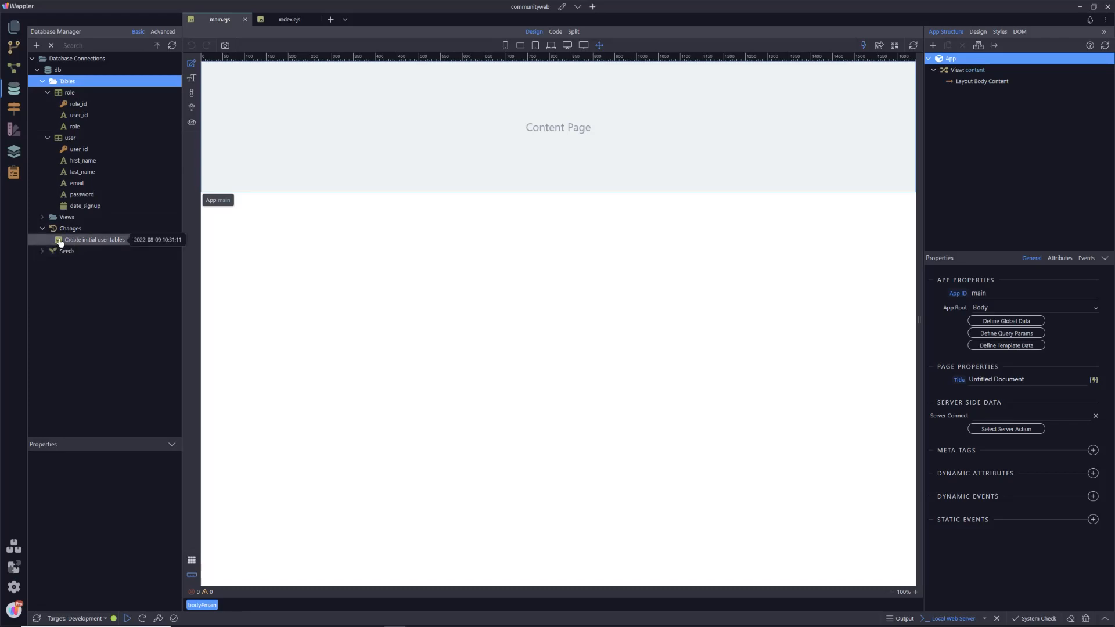